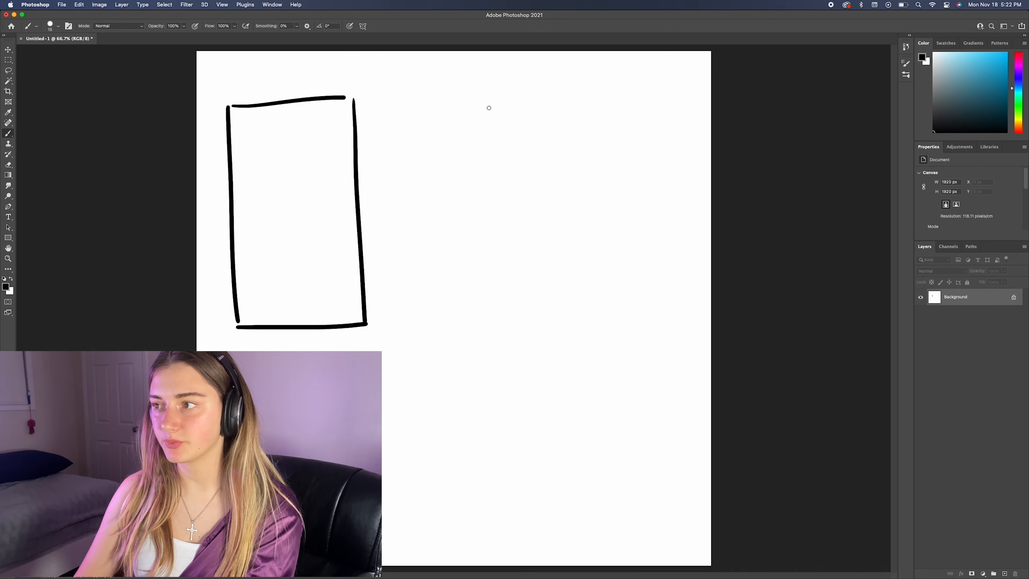
Sketch a second tall rectangular frame beside the first and rough in the half-disk layout inside it with black brush strokes.
mouse_move(475, 97)
left_mouse_down()
mouse_move(489, 330)
mouse_move(625, 86)
left_mouse_up()
left_click_drag(620, 89, 626, 303)
left_click_drag(506, 333, 638, 315)
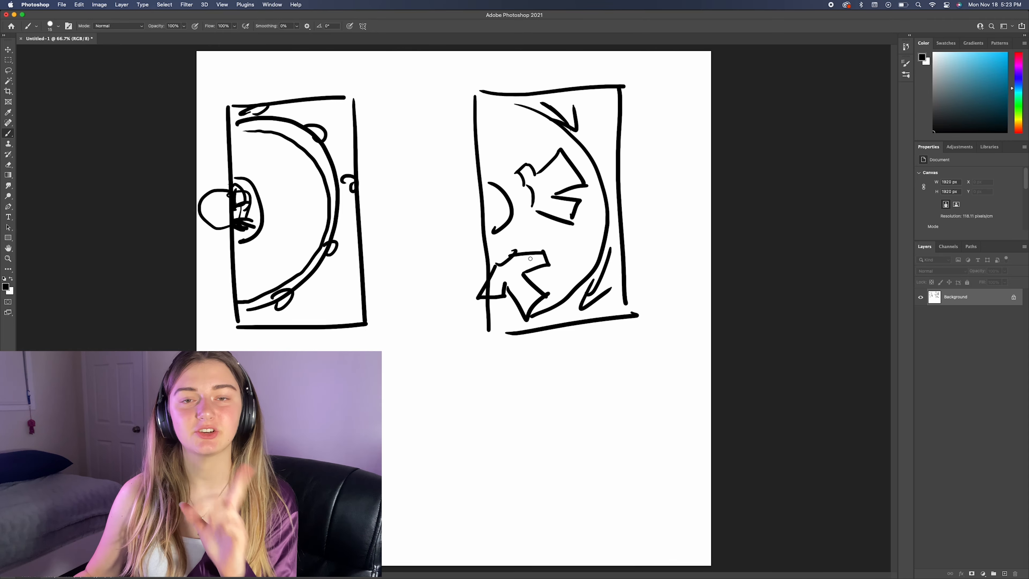
left_click_drag(459, 199, 494, 165)
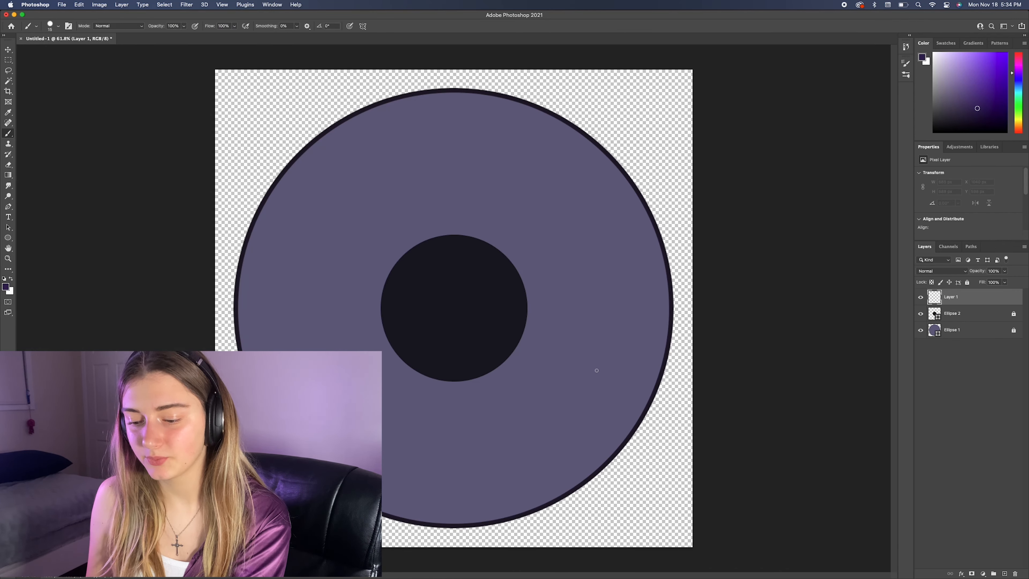
Brush dark decorative strokes along the purple disk's outer edge and around its centre on Layer 1.
left_click_drag(251, 349, 250, 285)
left_click_drag(436, 170, 331, 351)
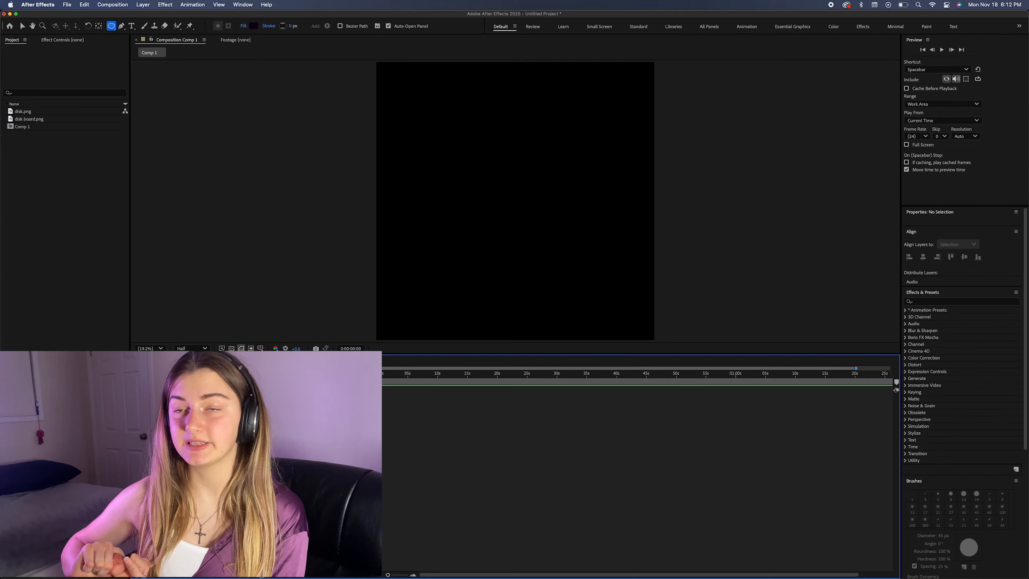
In After Effects, add disk board.png and disk.png to Comp 1, with the disk above the board, and scale both to 189%.
left_click_drag(29, 119, 436, 365)
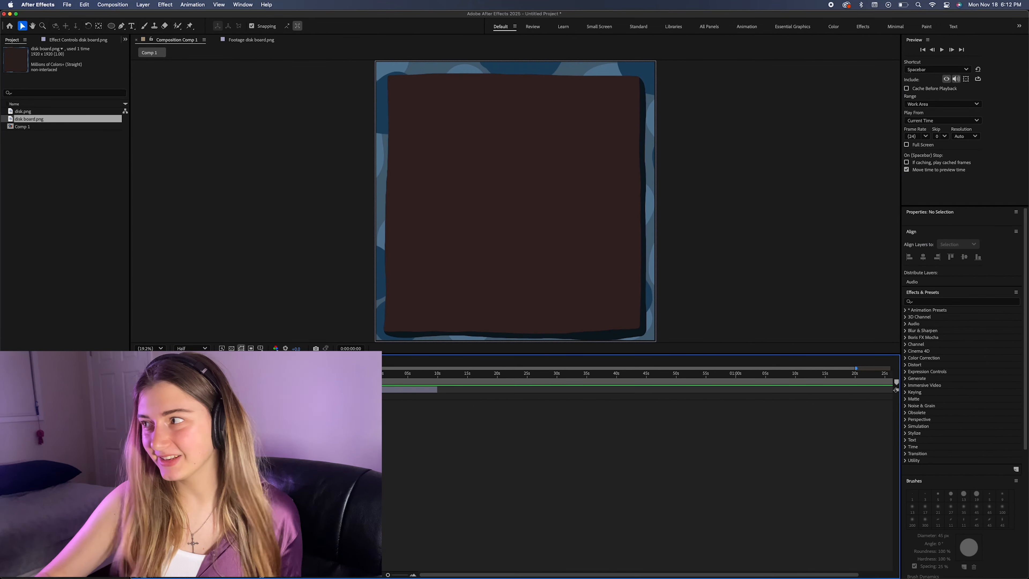
left_click(23, 111)
key("ctrl+slash")
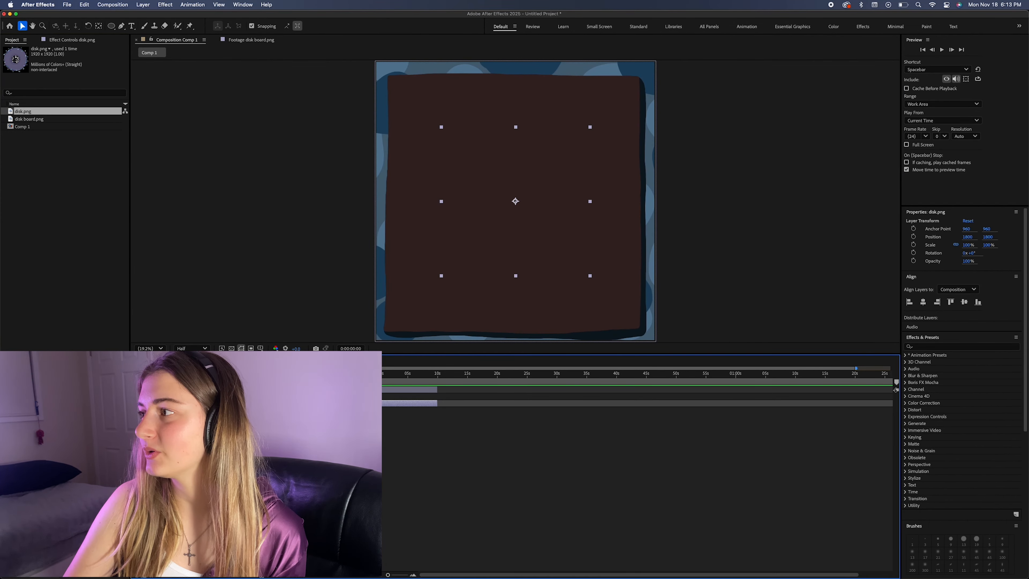
left_click_drag(201, 404, 200, 387)
key("s")
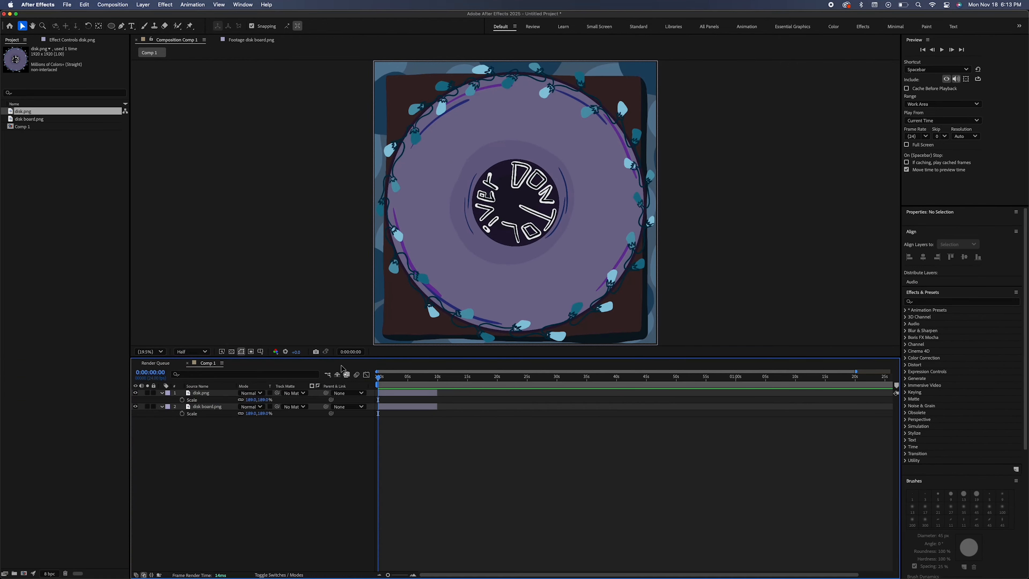
Enlarge the composition view and import the merchandise PNGs from the CBrand Promo folder, including hoodie 1.png, hoodie 2.png and Tshirt 1.png.
left_click_drag(341, 367, 364, 493)
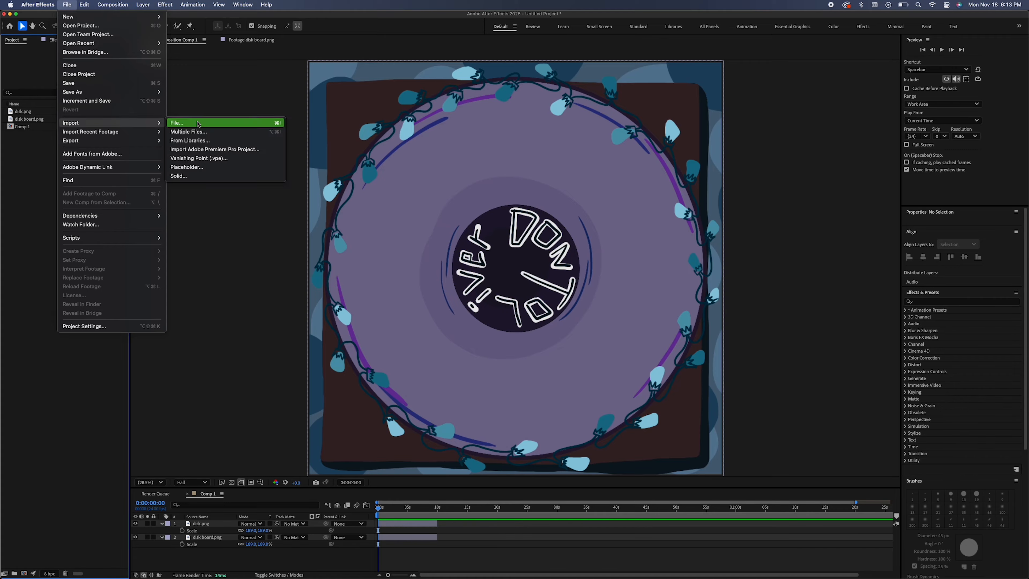
left_click(211, 122)
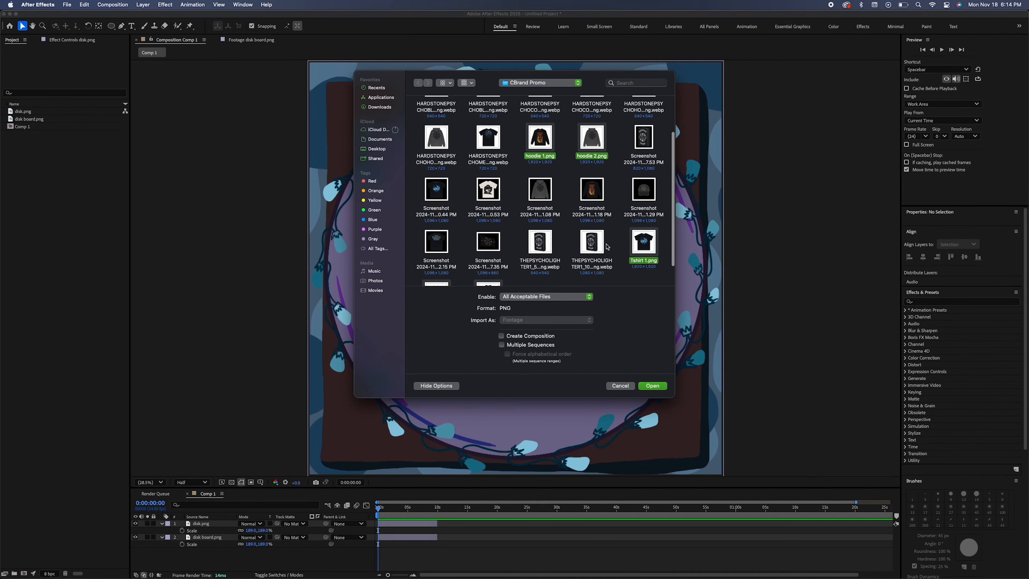
key("Return")
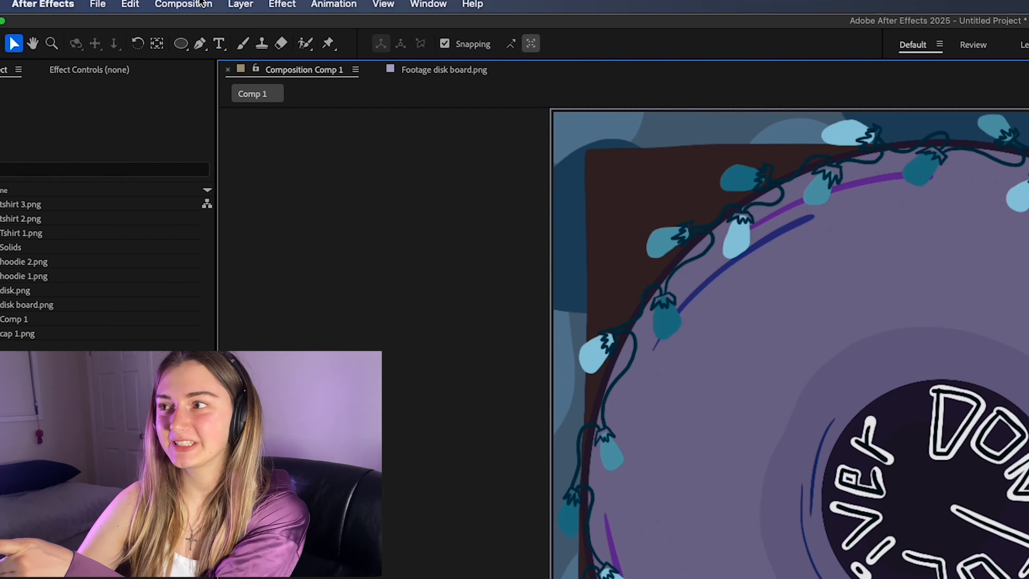
Open the composition settings of Comp 1 and its width value for editing.
left_click(202, 3)
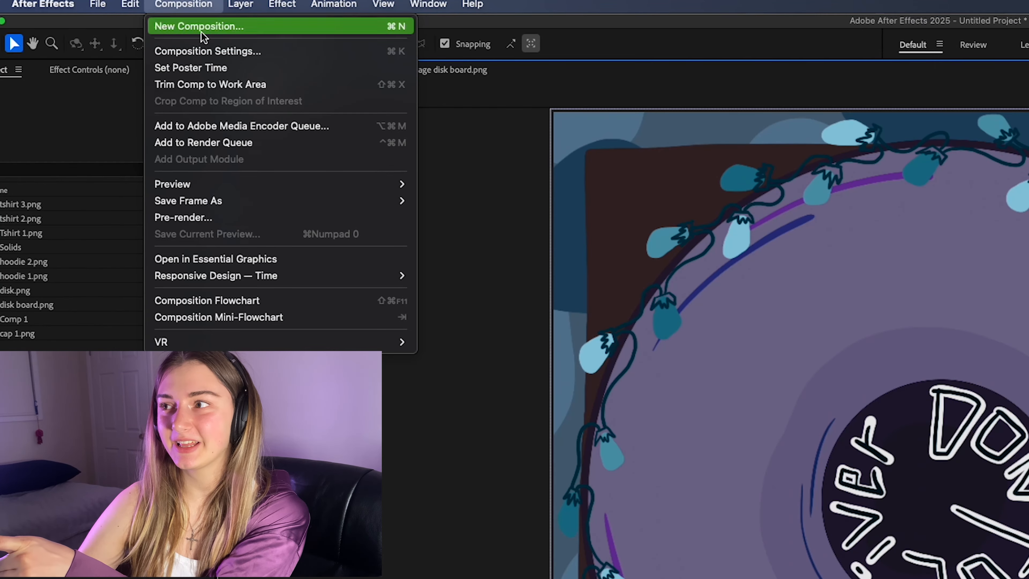
left_click(248, 51)
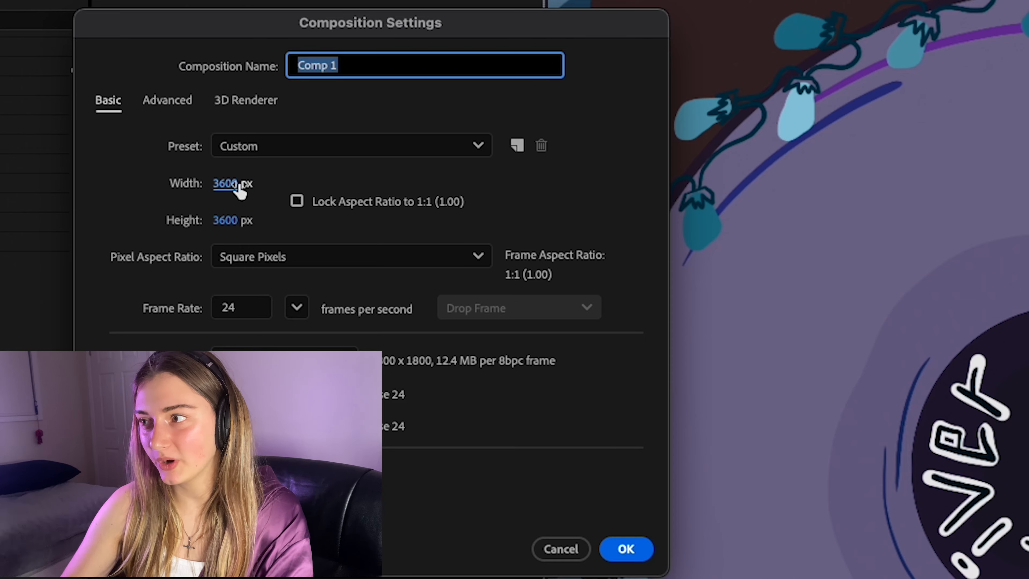
left_click(240, 185)
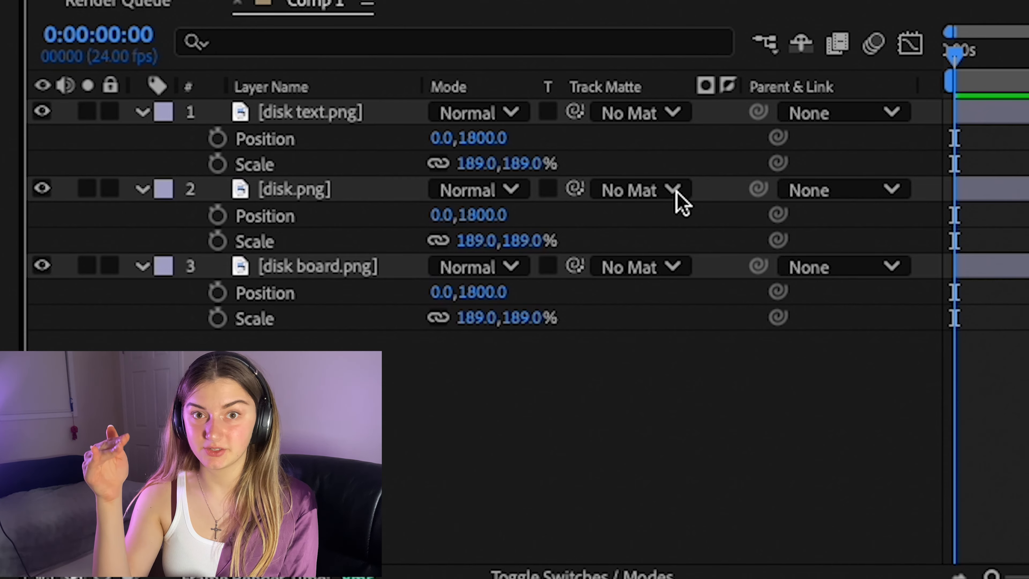
Parent disk text.png to disk.png and keyframe the disk's rotation from 0° at 0:00:00:12 to 177° at 0:00:01:12.
left_click_drag(761, 113, 361, 195)
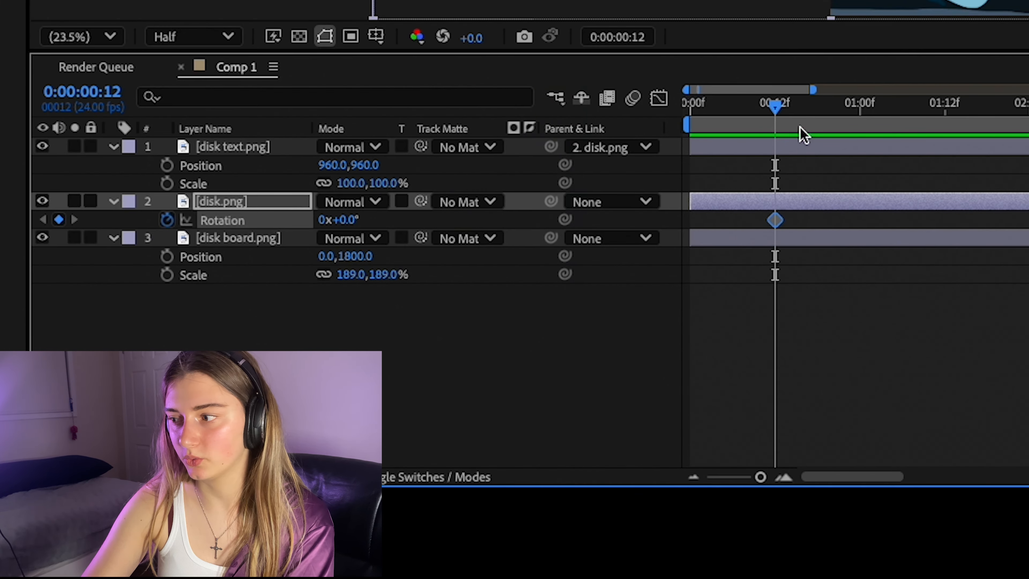
left_click_drag(347, 220, 396, 219)
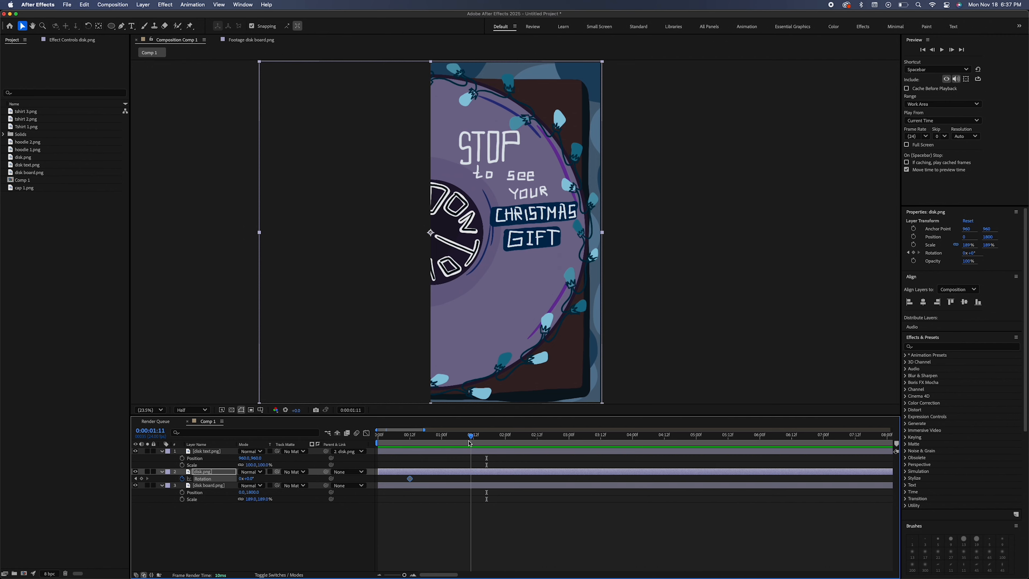
left_click_drag(470, 443, 473, 443)
left_click_drag(248, 479, 320, 481)
right_click(411, 480)
left_click(400, 516)
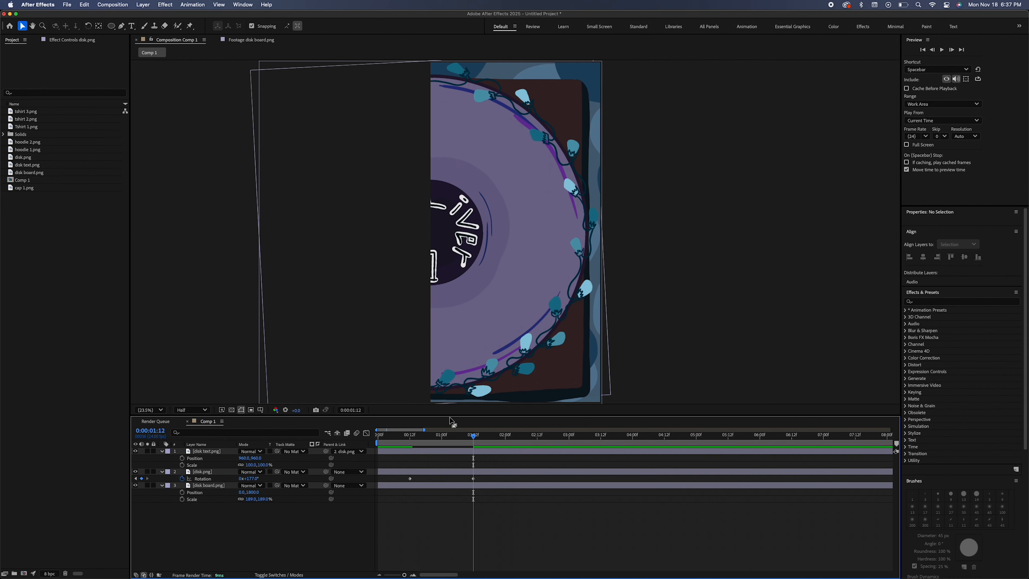
Keyframe the opacity of disk text.png so it drops from 100% to 0% around 0:00:01:12.
left_click_drag(473, 437, 408, 439)
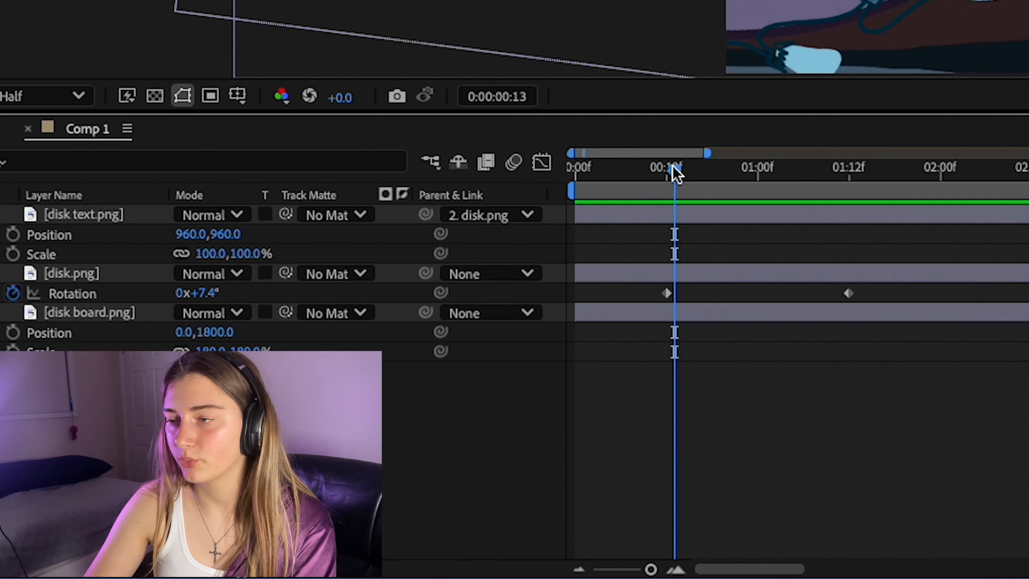
left_click_drag(673, 168, 667, 168)
left_click(115, 222)
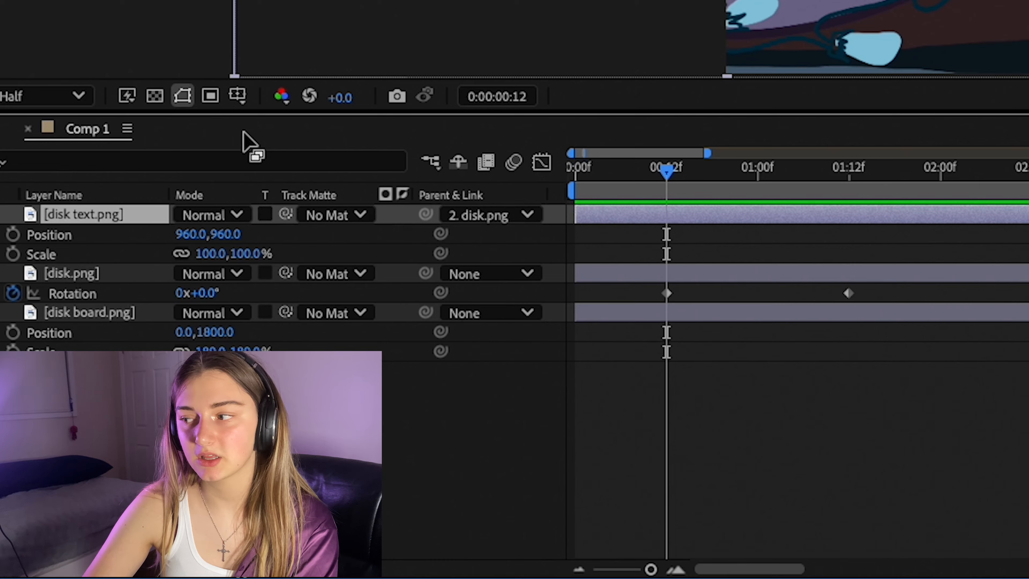
key("t")
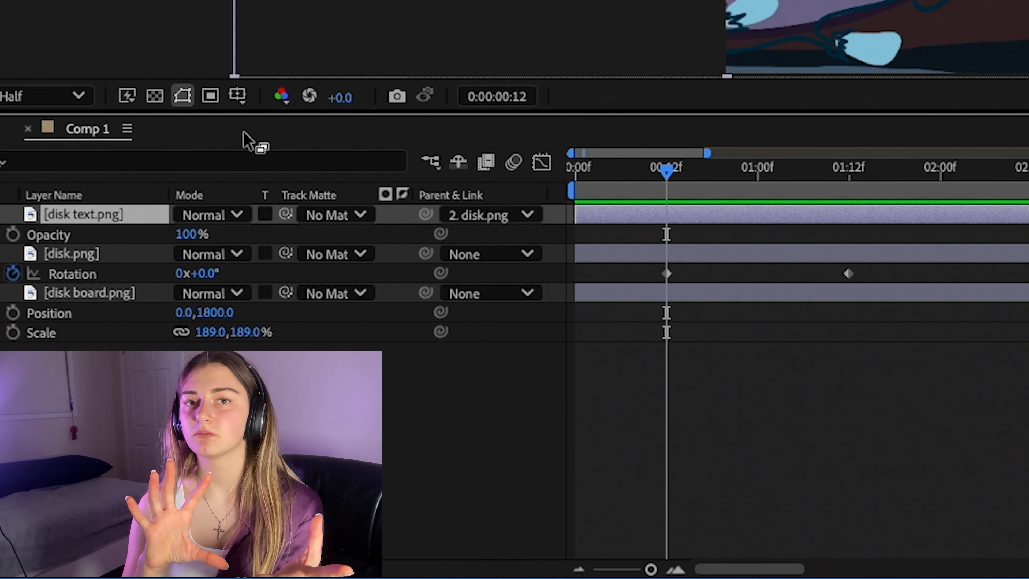
left_click_drag(666, 170, 850, 169)
key("alt+shift+t")
left_click_drag(192, 234, 168, 232)
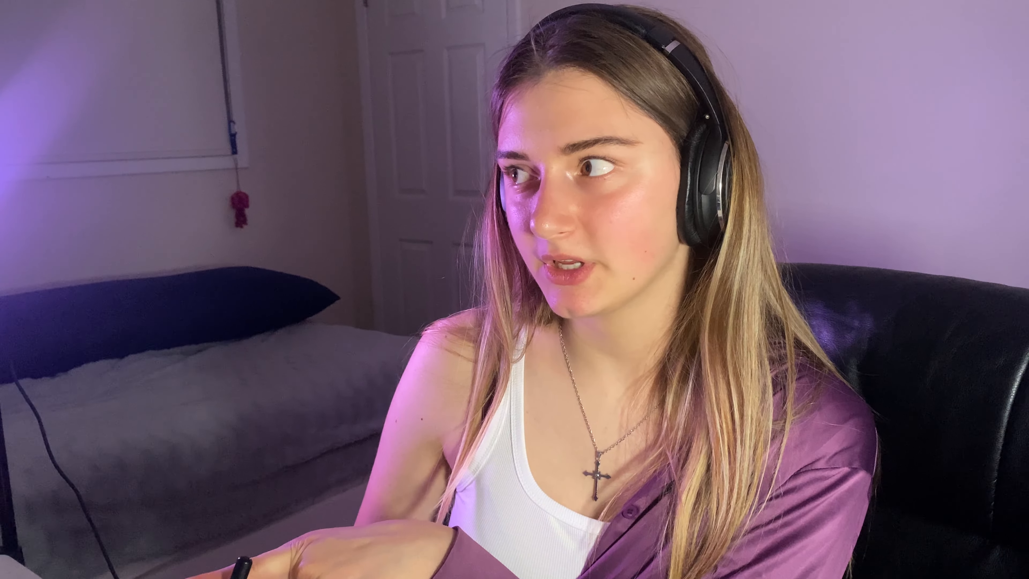
Apply Easy Ease to all the disk text opacity and disk rotation keyframes, and return to the start of the rotation.
left_click_drag(733, 219, 526, 278)
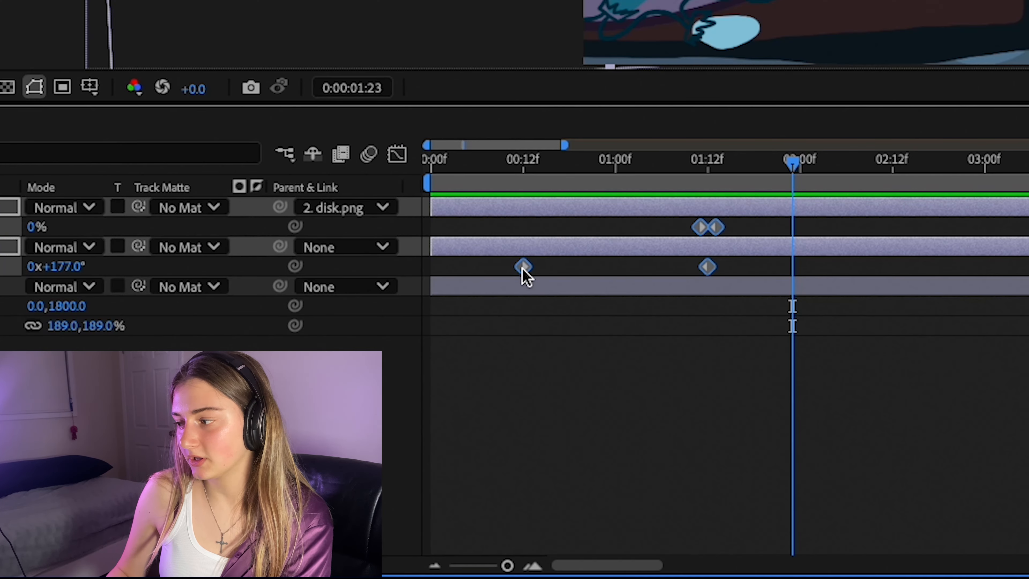
mouse_move(770, 552)
left_click(902, 400)
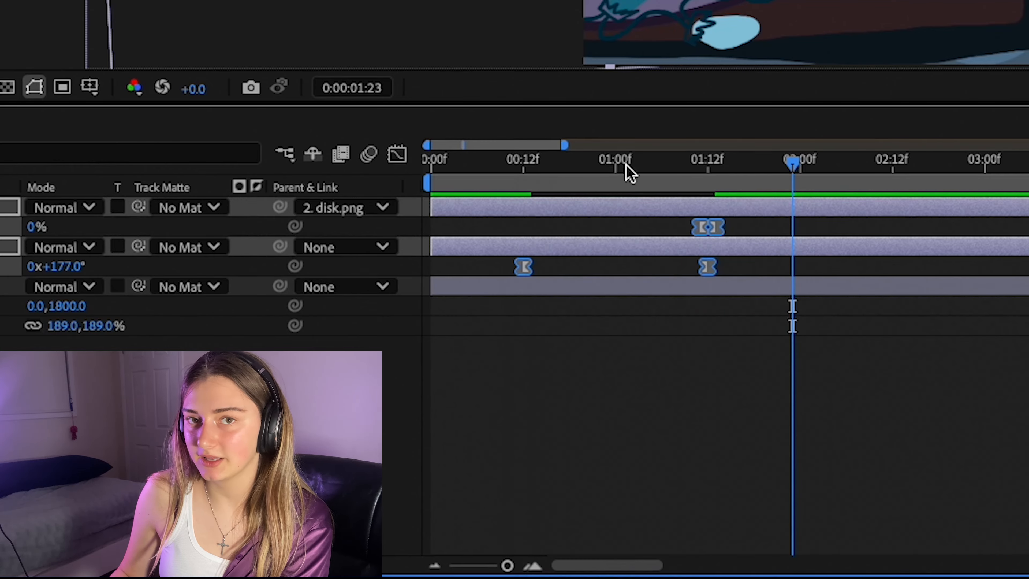
left_click(502, 159)
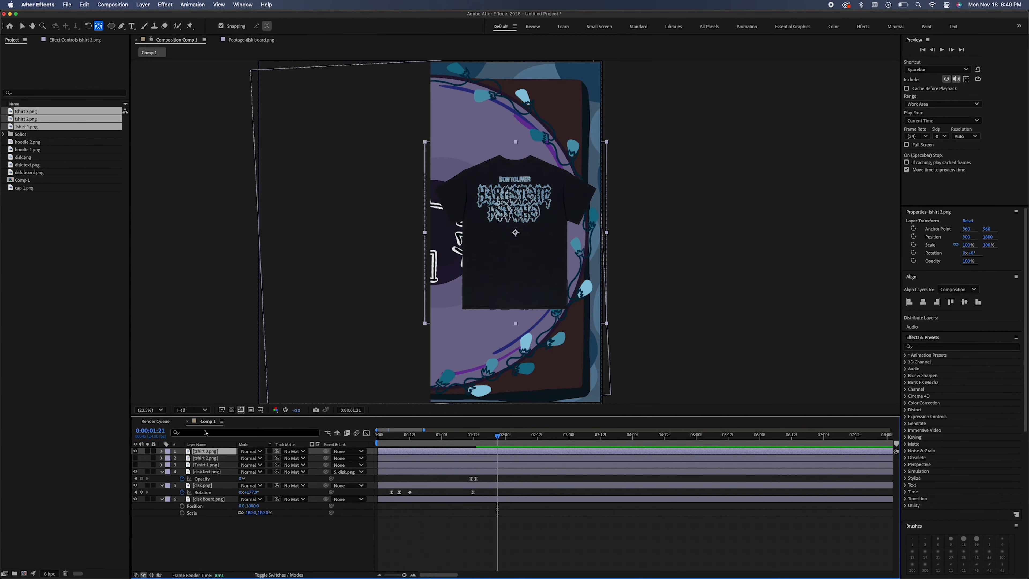
Arrange the T-shirt and hoodie layers around the disk and add cap 1.png to Comp 1.
key("super+v")
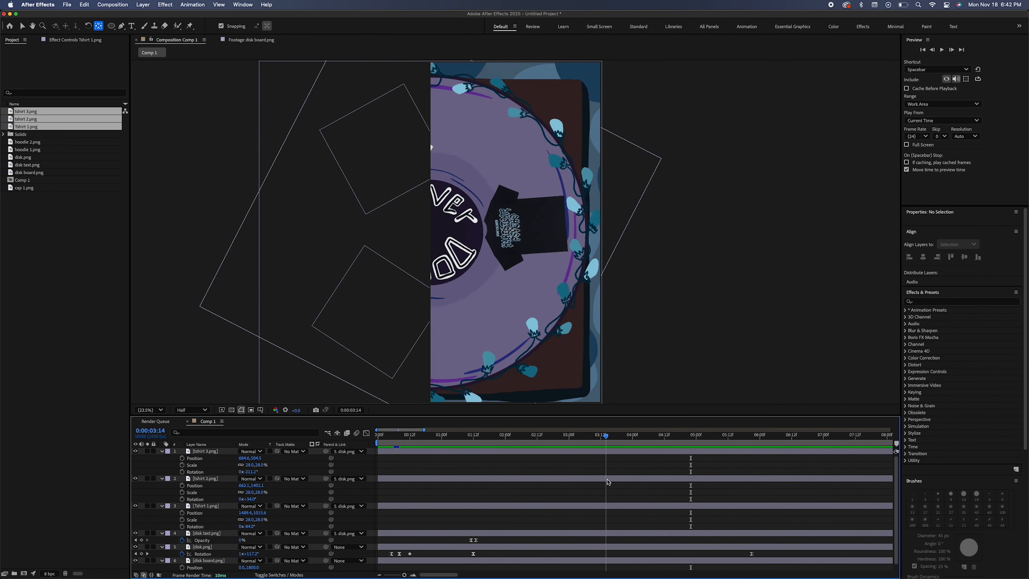
left_click_drag(201, 452, 202, 452)
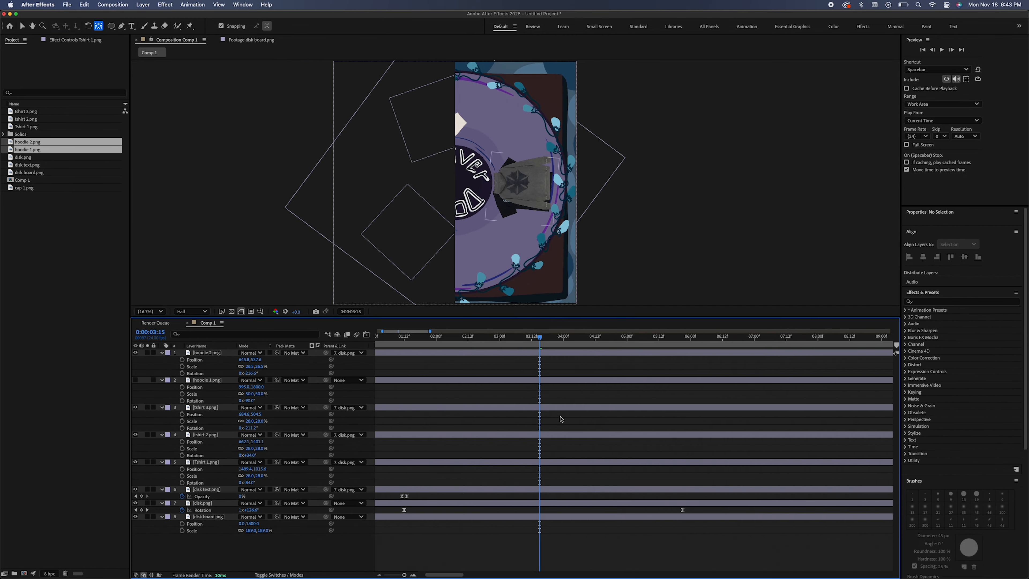
left_click_drag(73, 188, 249, 374)
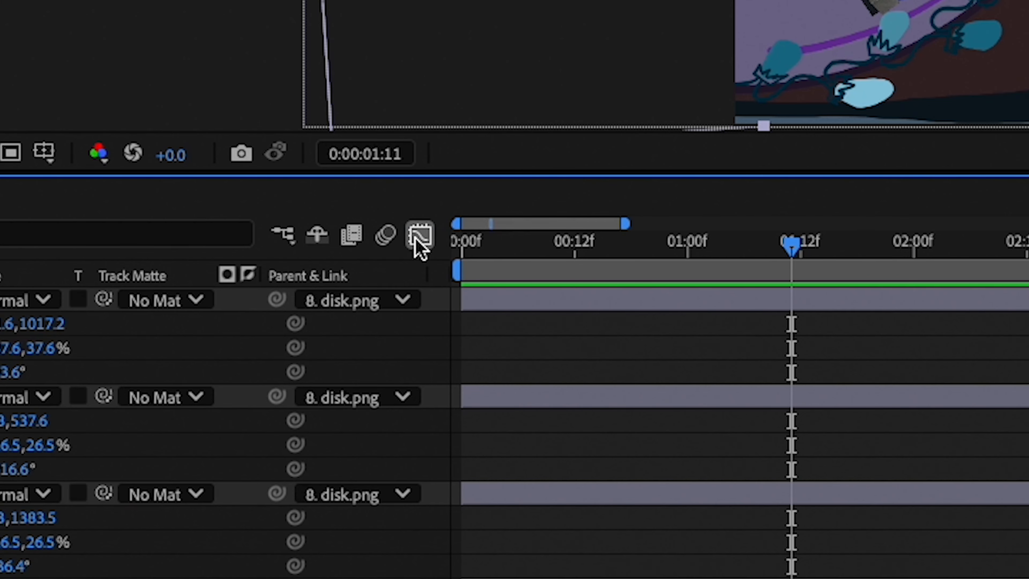
Reshape the disk rotation's speed graph, joining the speeds at 0:00:00:12 and raising the keyframe near 0:00:01:14 to about 265°/sec.
left_click(417, 241)
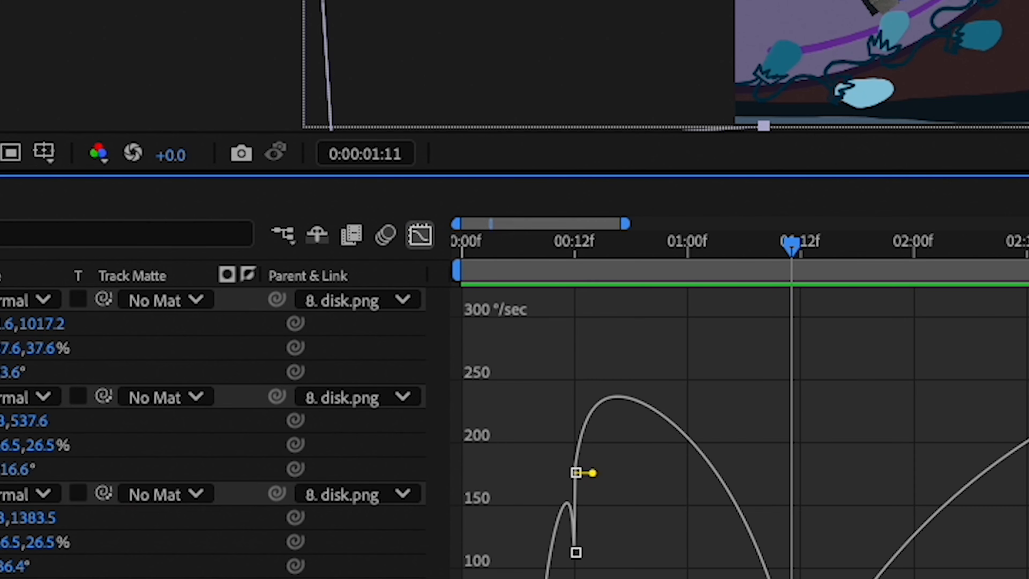
left_click_drag(476, 443, 476, 393)
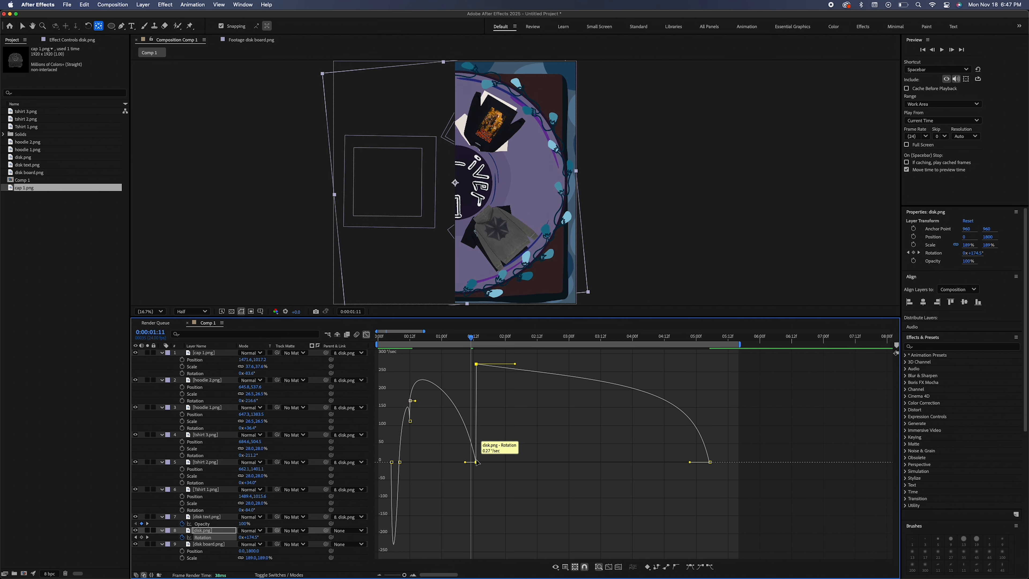
left_click_drag(476, 443, 480, 364)
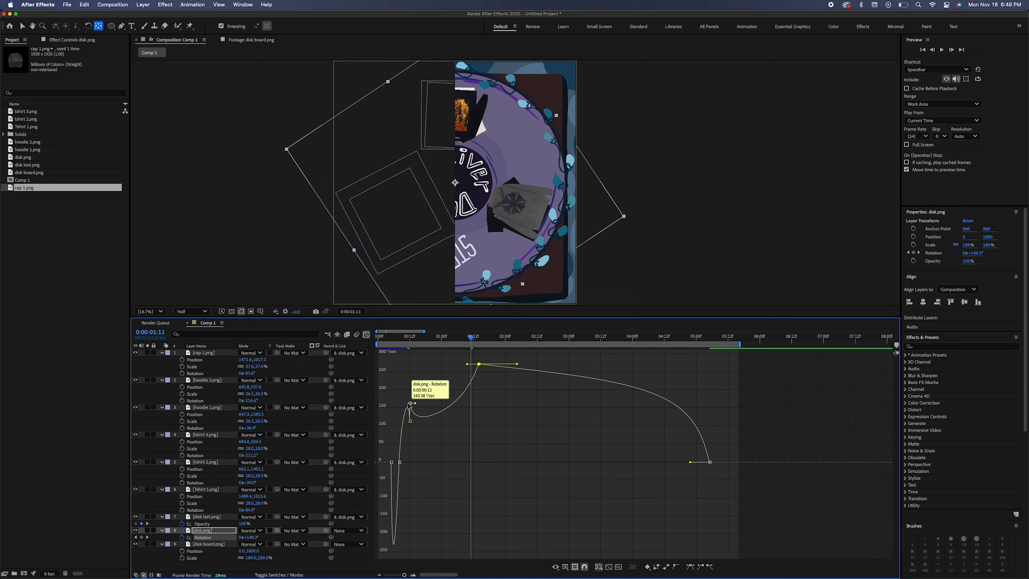
left_click_drag(410, 420, 411, 422)
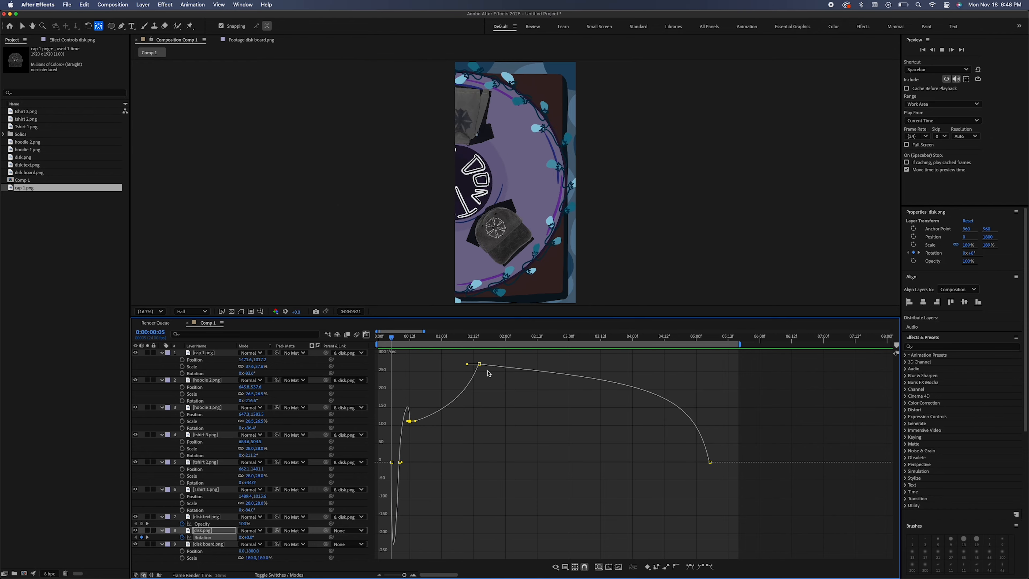
Move the disk's final rotation keyframe to just after 4 seconds, shorten the work area to about 5 seconds, and preview the spin.
left_click_drag(680, 465, 623, 504)
key("super+z")
left_click_drag(740, 344, 700, 344)
left_click_drag(622, 490, 646, 487)
key("space")
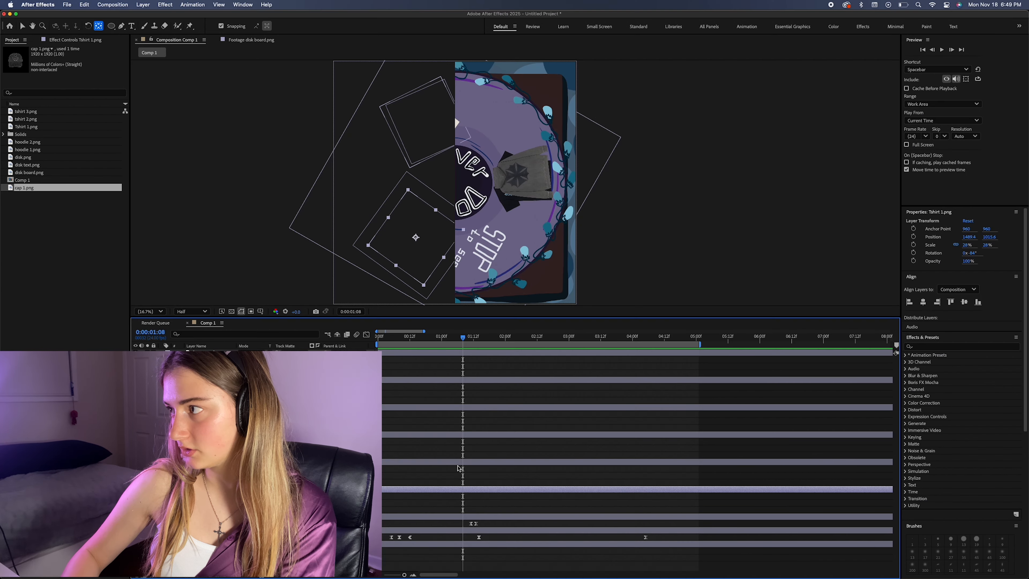
Add a 100% opacity keyframe to the tshirt 3.png layer at 0:00:01:20.
left_click(458, 464)
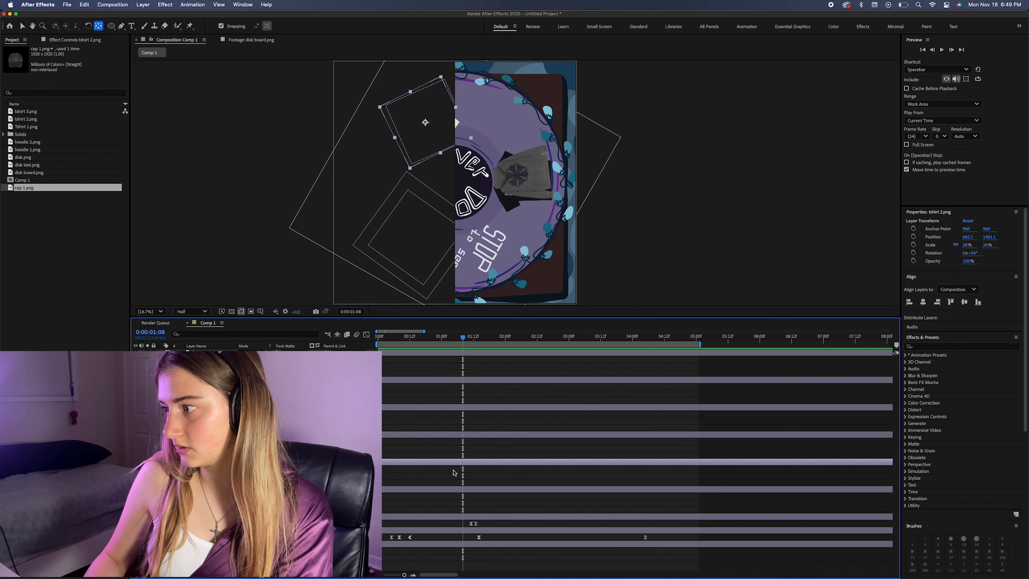
left_click(452, 436)
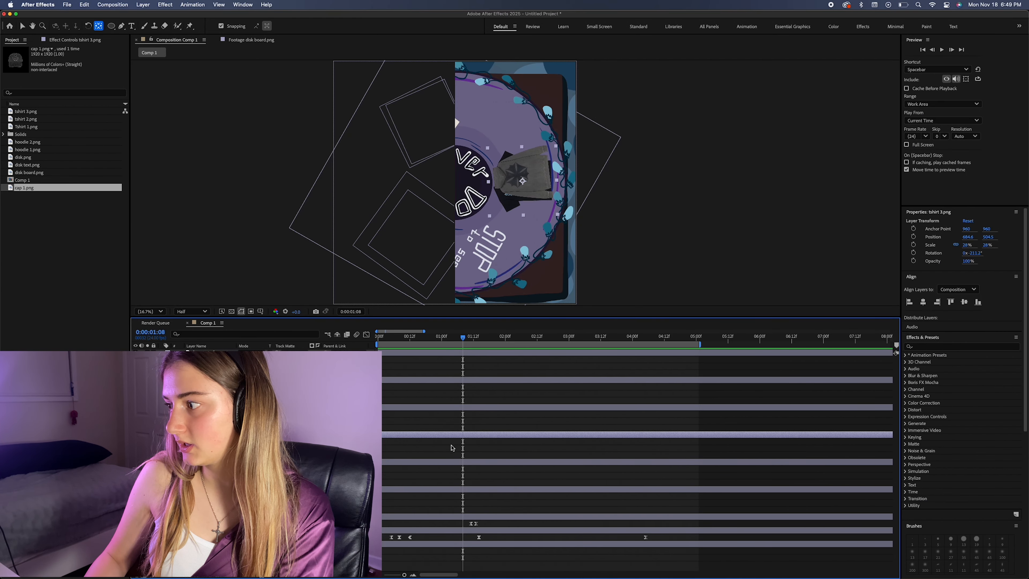
left_click_drag(465, 337, 467, 360)
key("space")
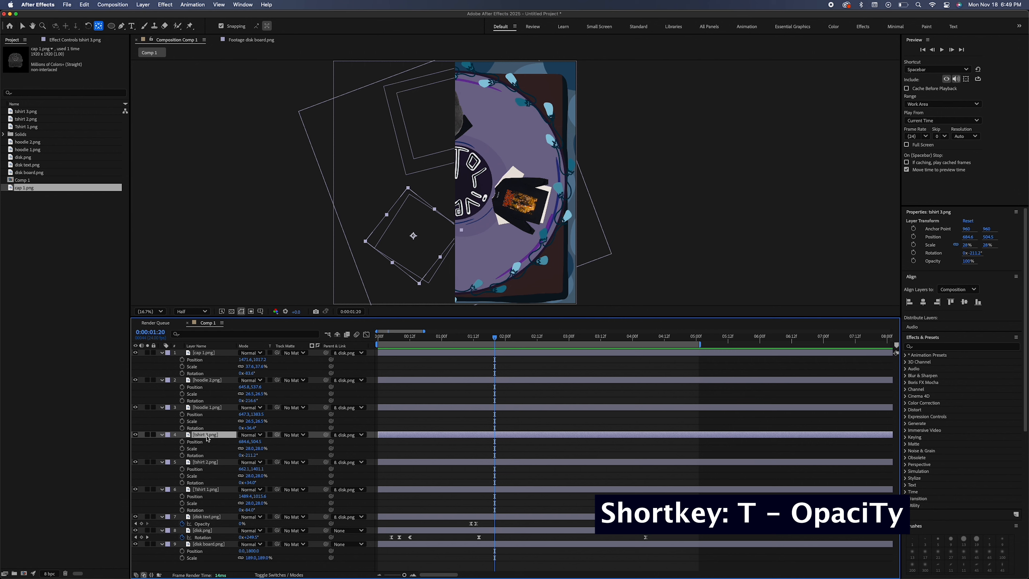
key("t")
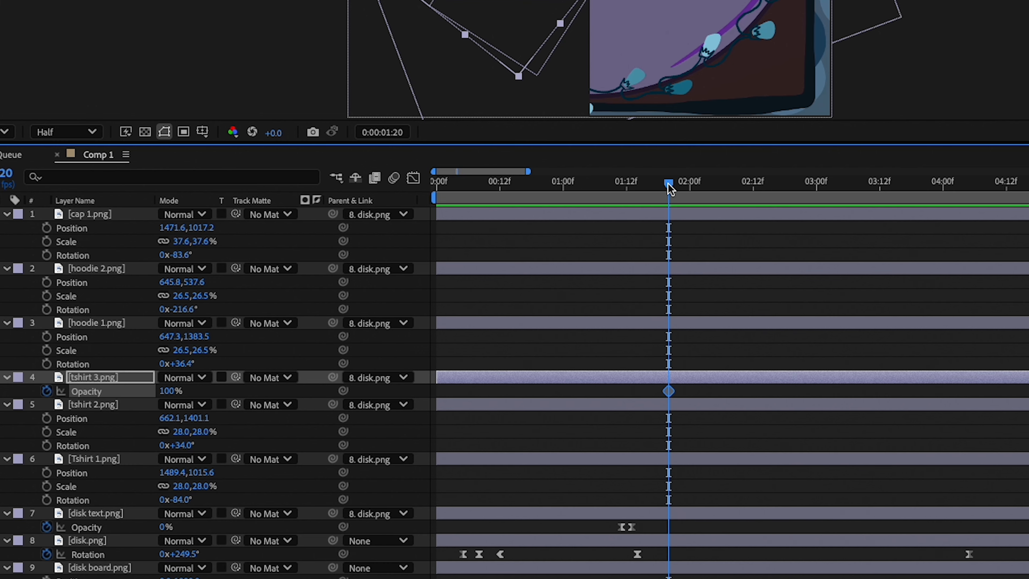
Set the opacity of tshirt 3.png to 0% one frame on, at 0:00:01:21.
left_click_drag(670, 189, 674, 189)
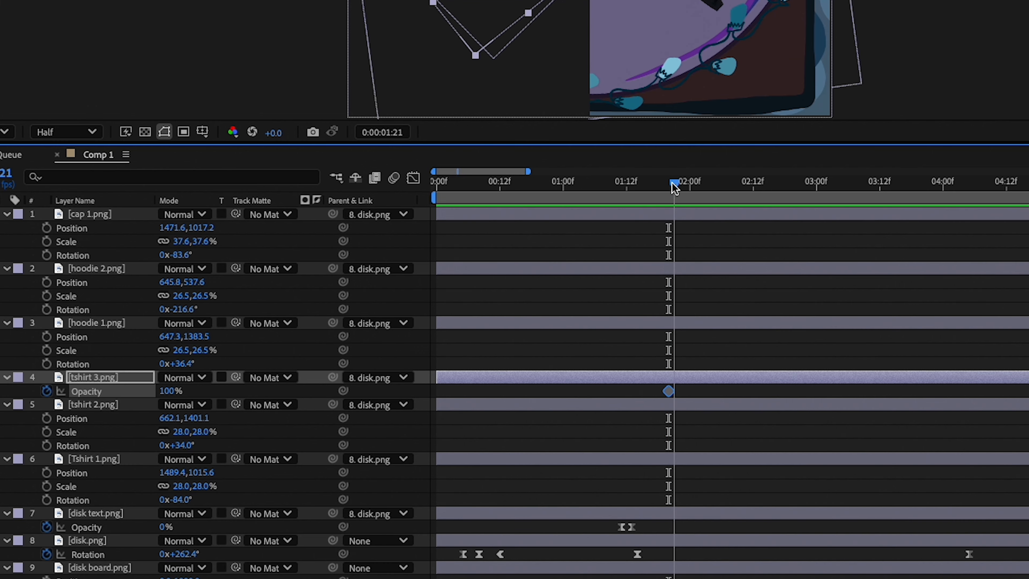
left_click(174, 391)
type("0")
key("Return")
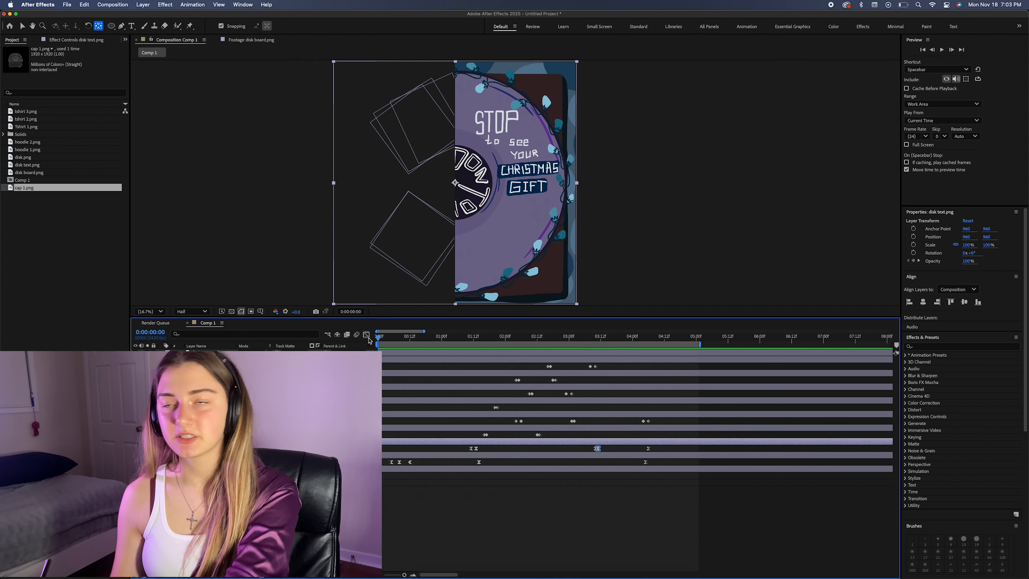
Preview the merch reveal animation from the start and go to 0:00:04:06, where the disk text's last opacity keyframe sits.
key("h")
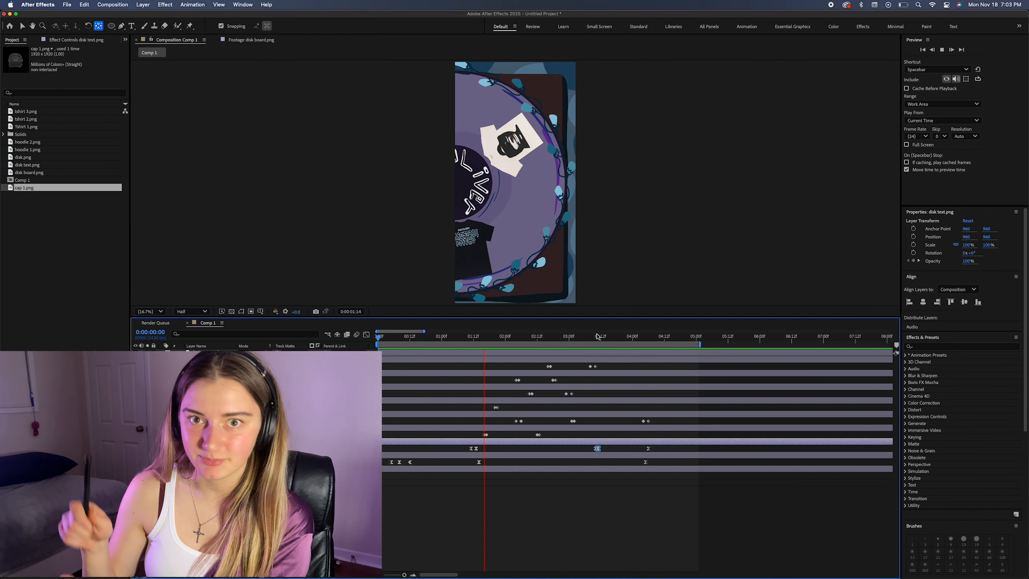
left_click_drag(598, 336, 648, 479)
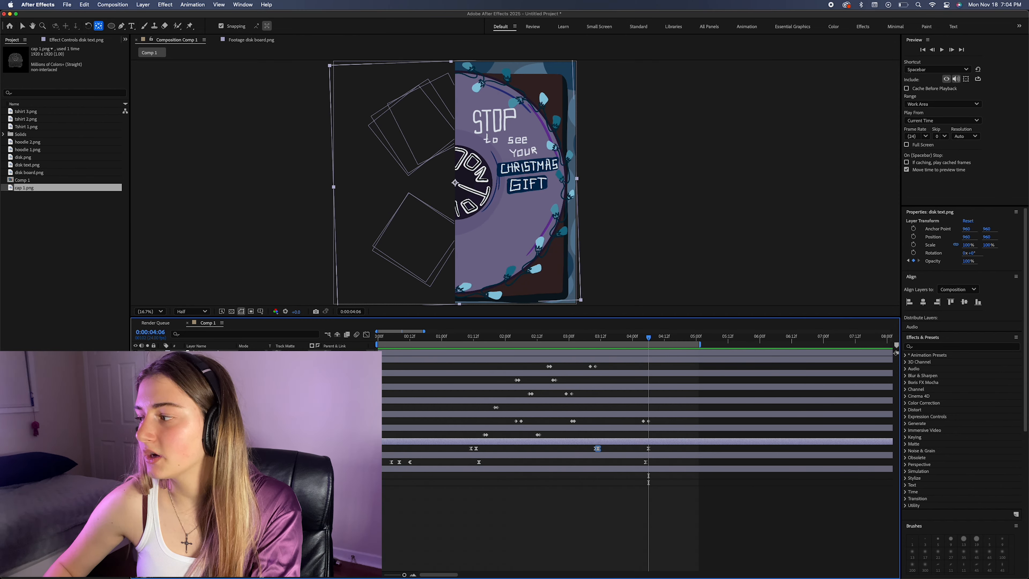
Select the disk.png layer and set the current time to 0:00:04:09, just past its last rotation keyframe.
key("super+Down")
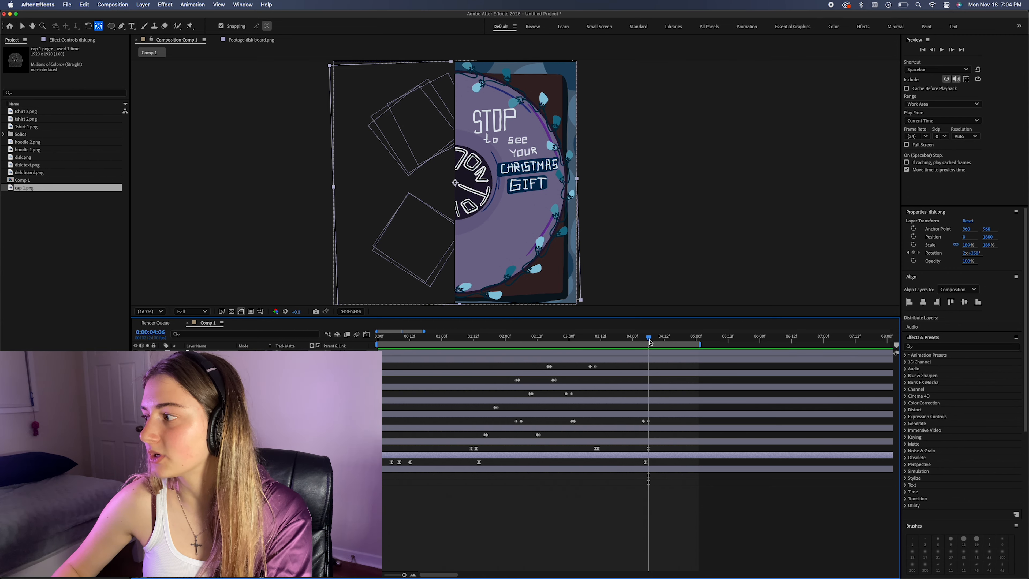
scroll(661, 437, "up", 10)
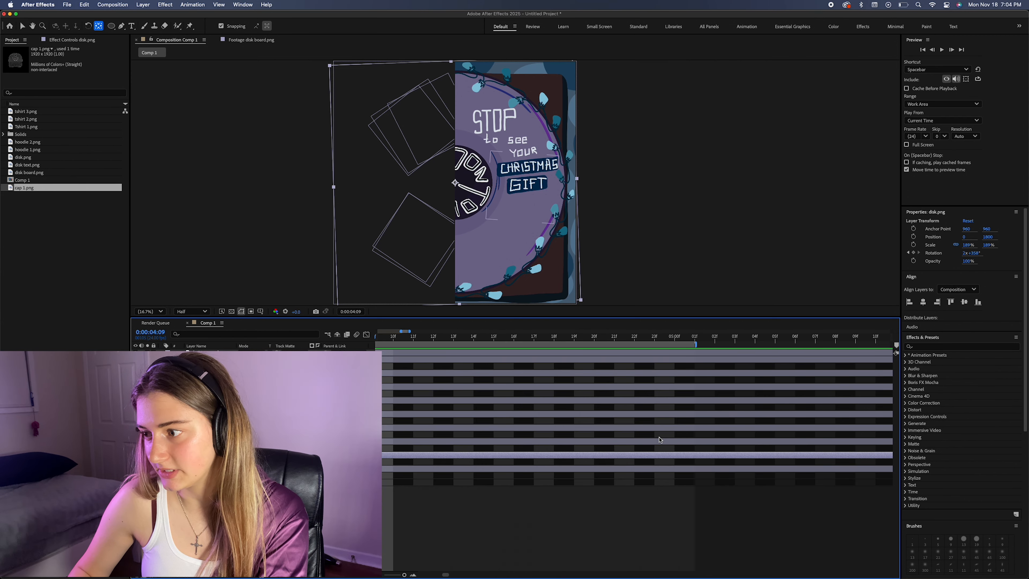
scroll(661, 437, "down", 7)
scroll(567, 477, "left", 2)
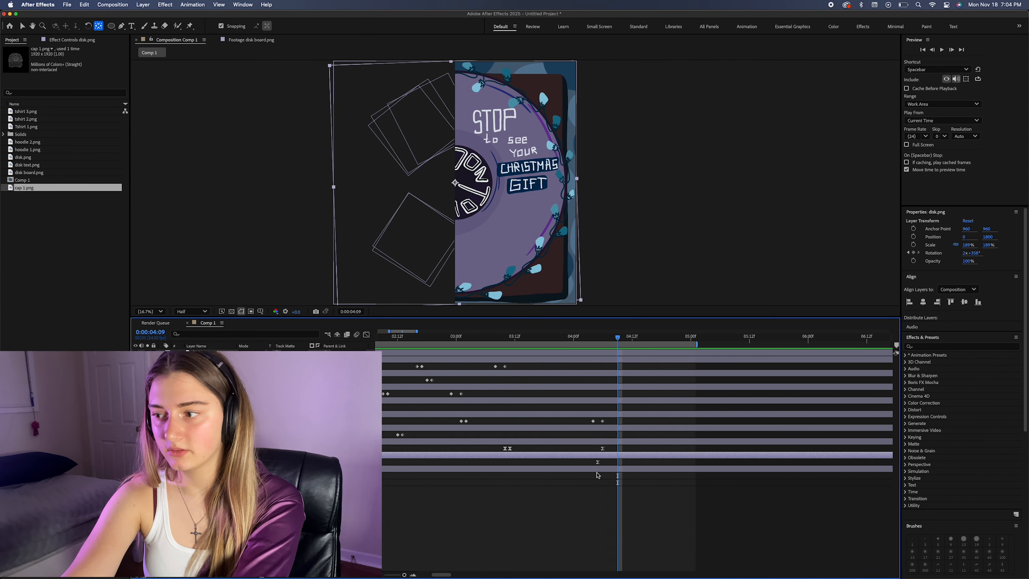